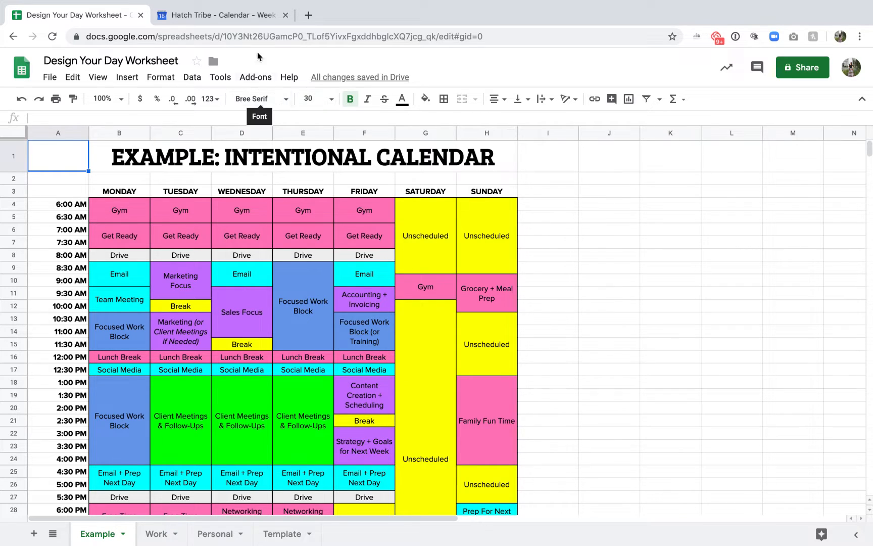
Switch to Google Calendar and briefly show the owner's main calendar in the week view before hiding it again.
click(234, 16)
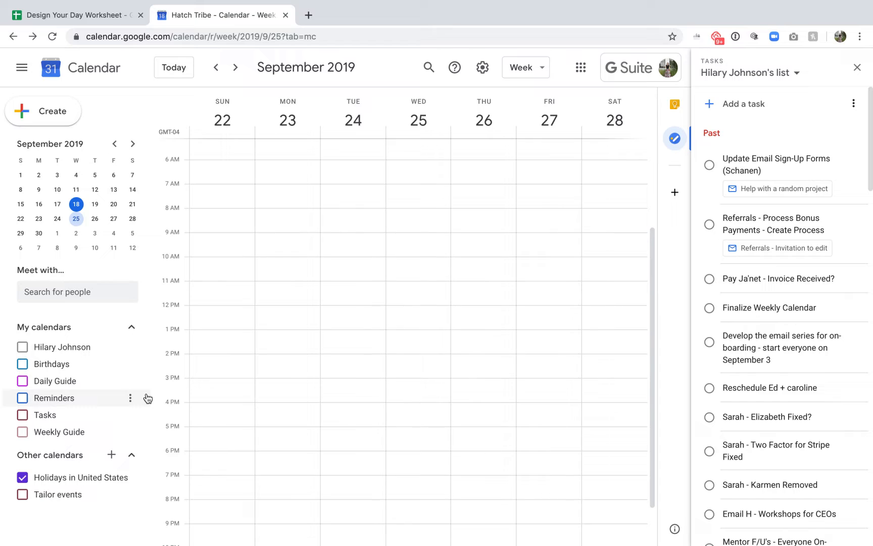
click(65, 353)
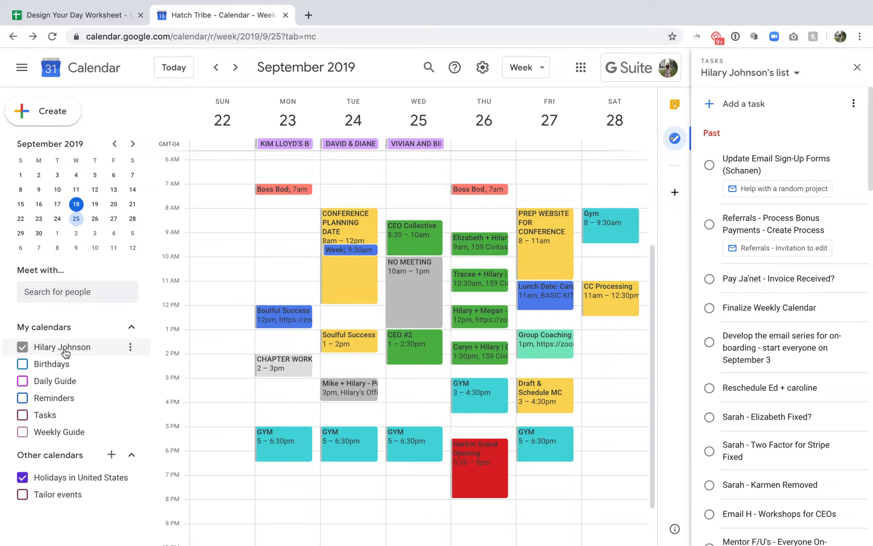
click(65, 353)
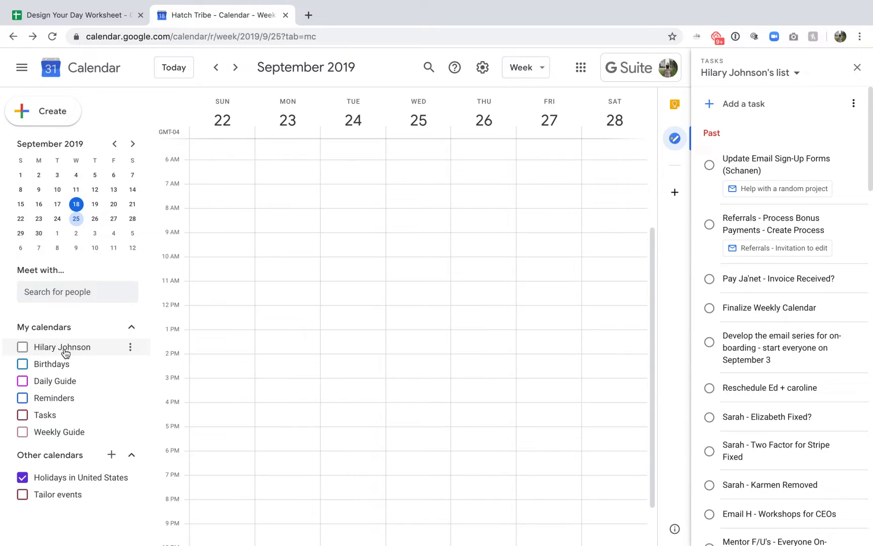
Create a new calendar named "Intentional Day" and return to the week view.
click(112, 456)
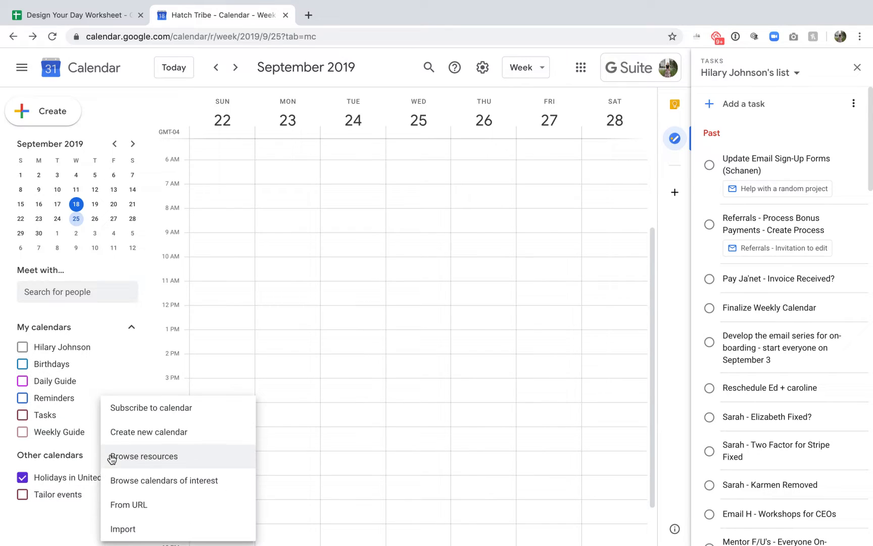
click(148, 434)
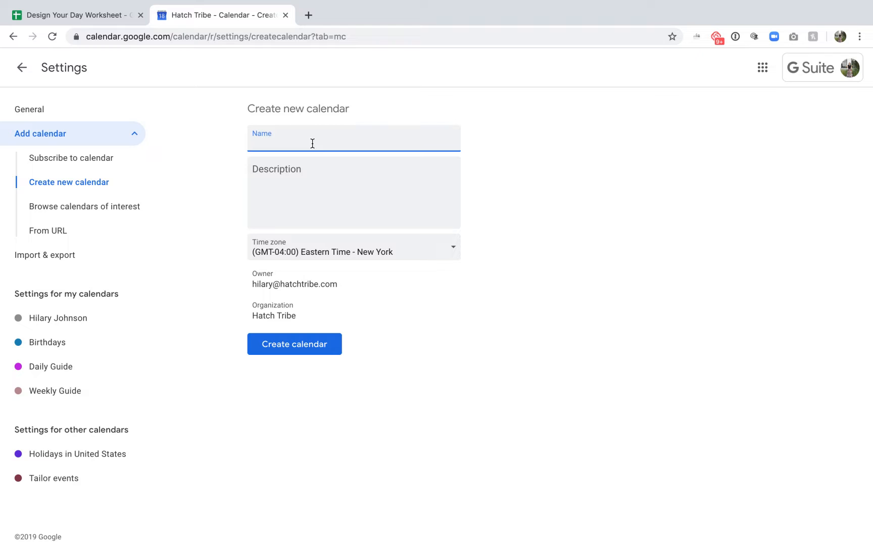
text(Intentional Day)
click(292, 344)
click(292, 345)
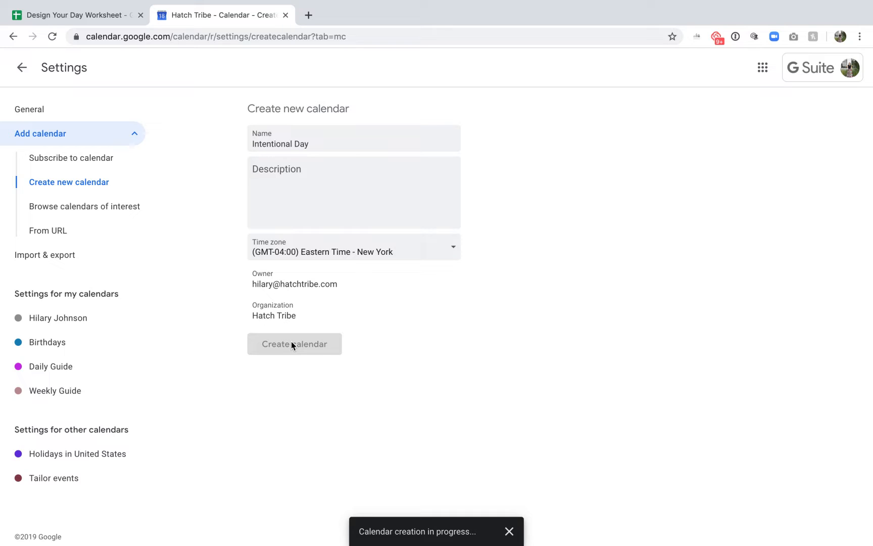
click(22, 68)
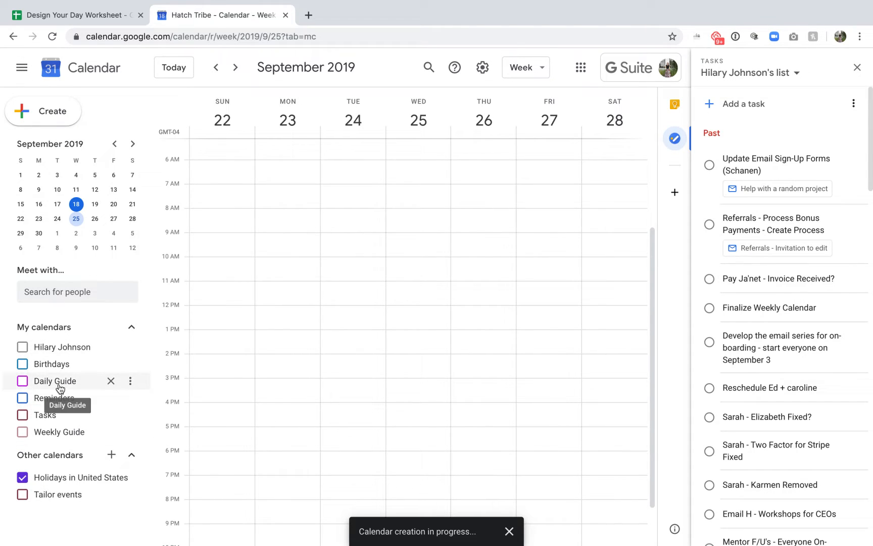
Toggle the Birthdays and Daily Guide calendars on and off, and display the Intentional Day calendar.
click(22, 364)
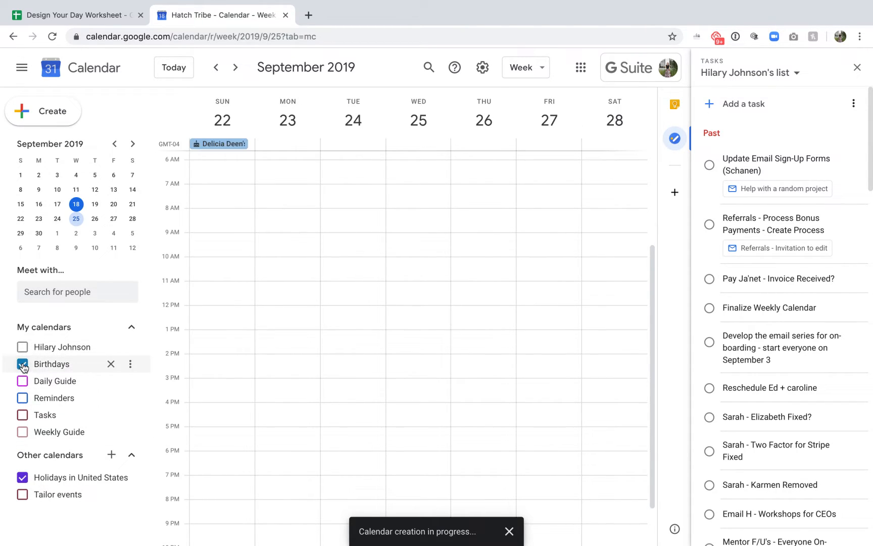
click(22, 364)
click(22, 380)
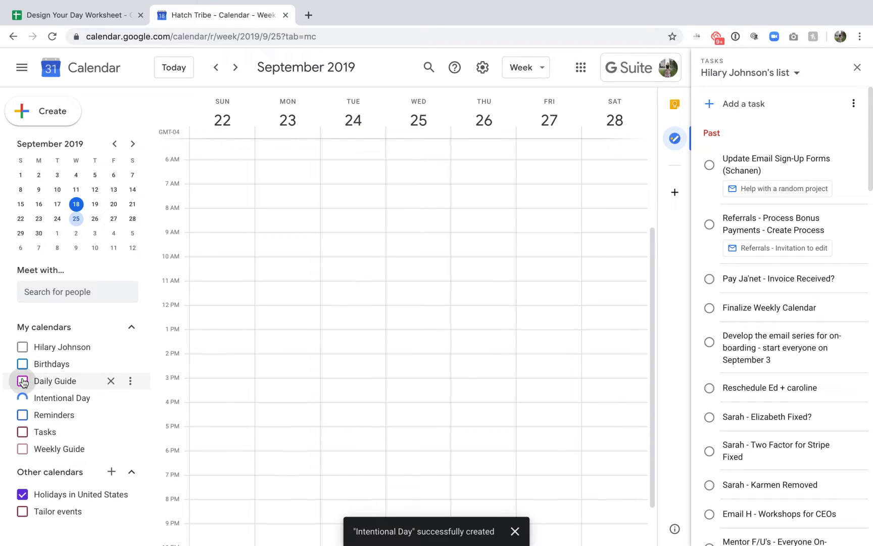
click(23, 381)
click(22, 399)
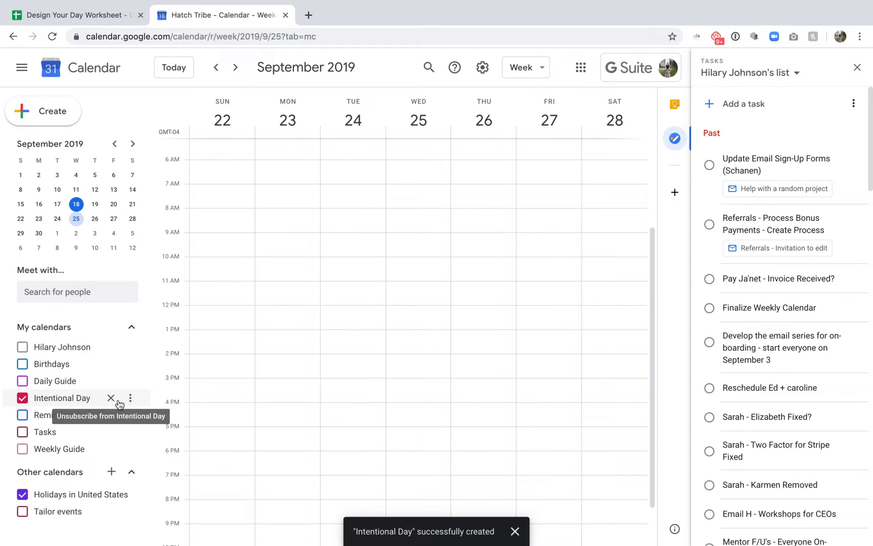
Add a "Workout" event on Monday, September 23, 6:00–7:00am in the Intentional Day calendar, repeating every weekday (Monday to Friday).
click(269, 170)
text(Workou)
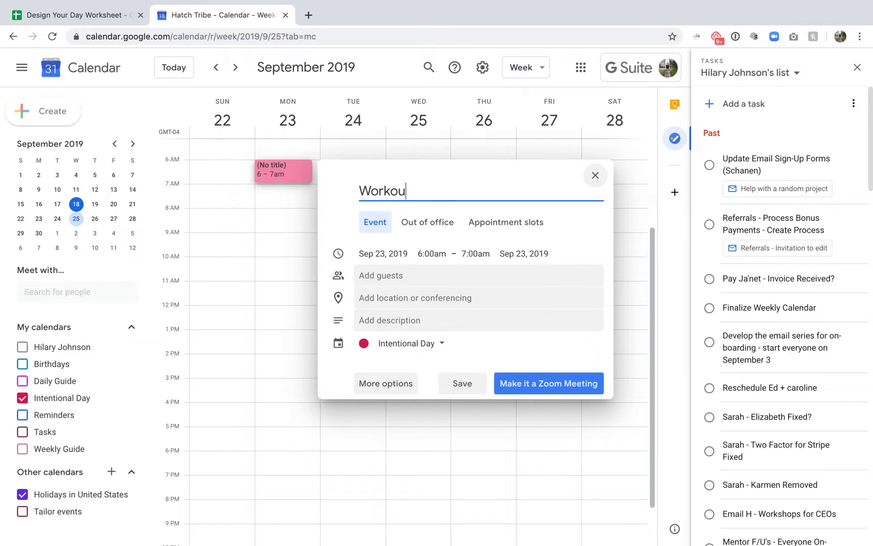
text(t)
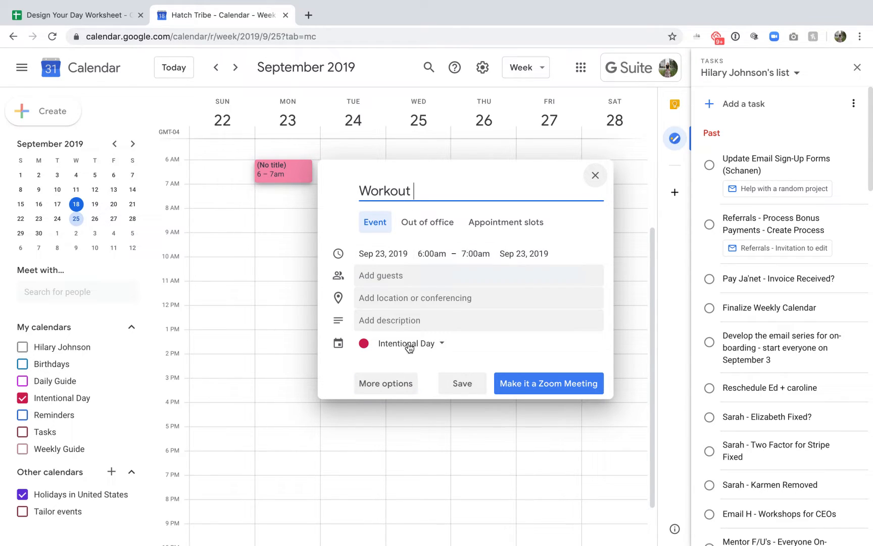
click(384, 383)
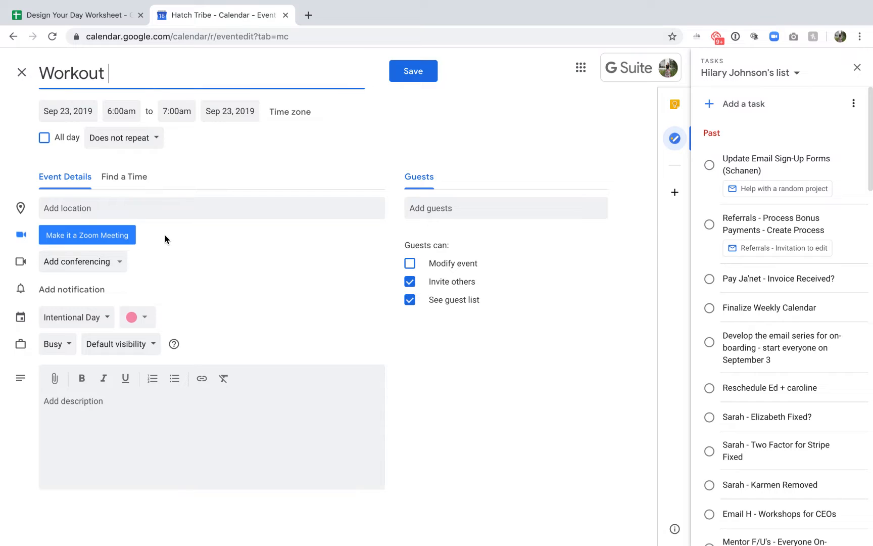
click(136, 138)
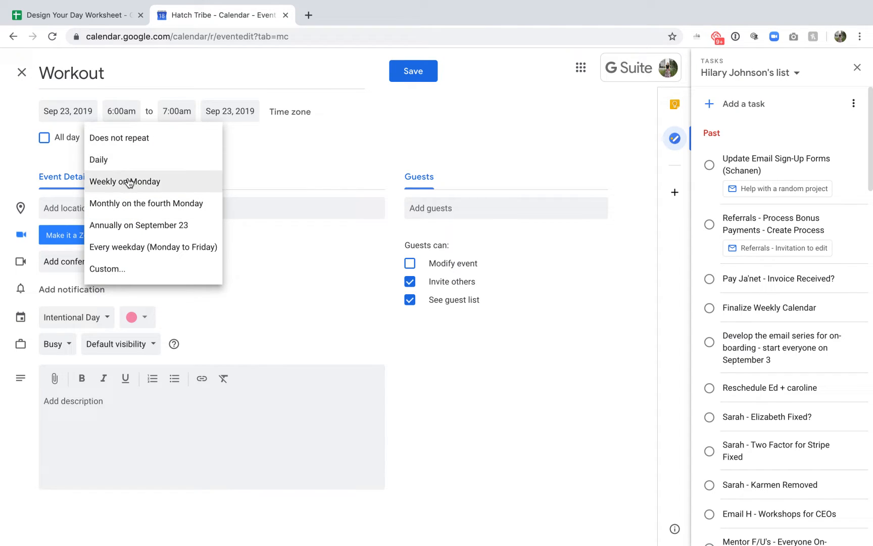
click(142, 247)
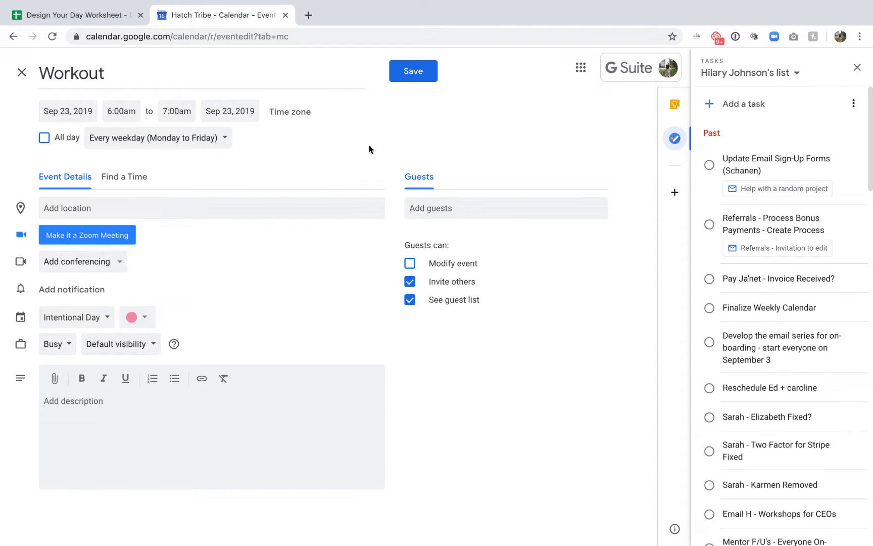
click(410, 74)
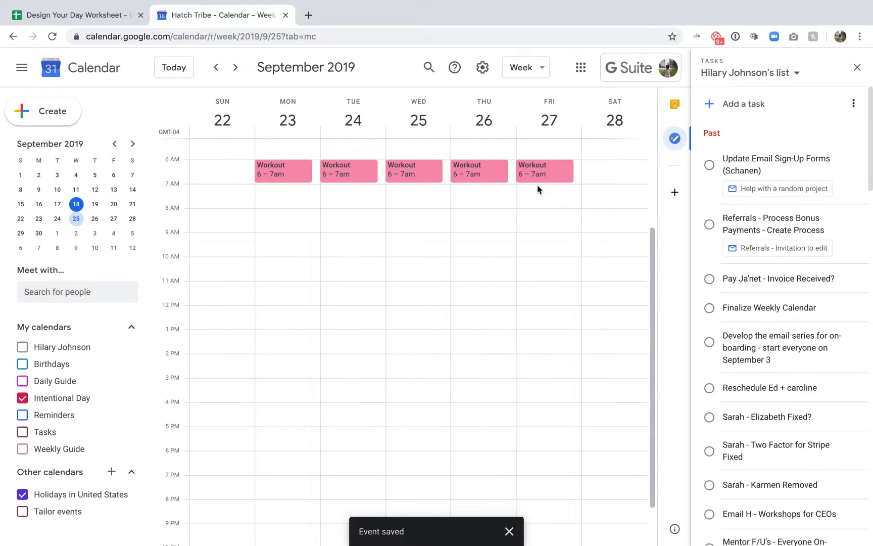
Add a "Get Ready" event on Monday, September 23, 7:00–8:00am, repeating every weekday (Monday to Friday).
click(291, 193)
text(Get Ready)
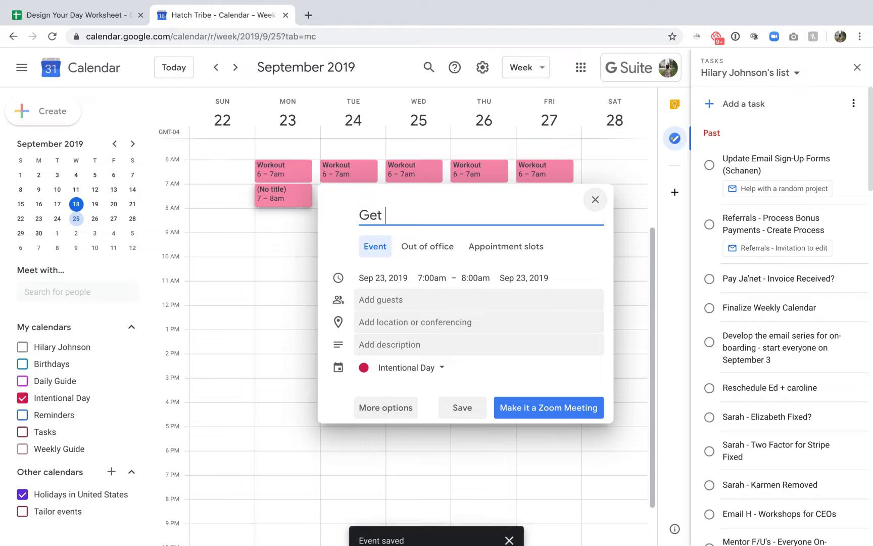
click(380, 408)
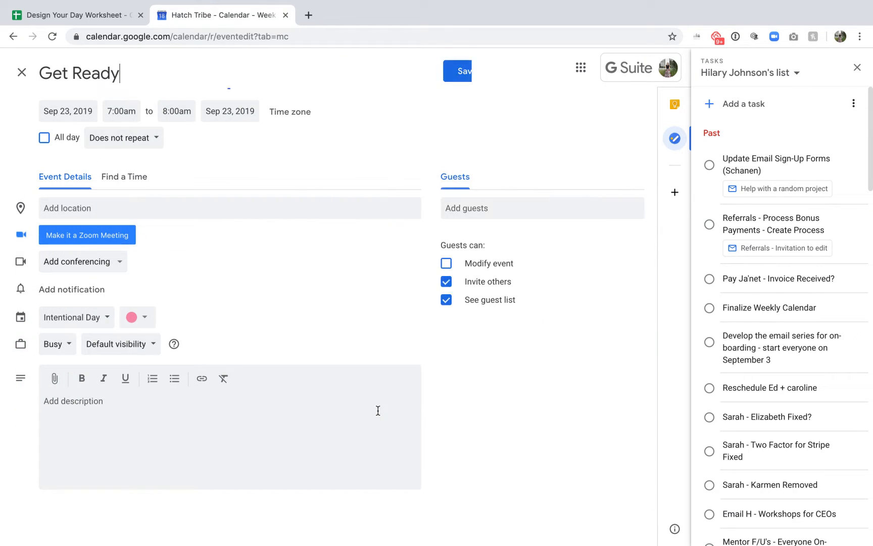
click(141, 143)
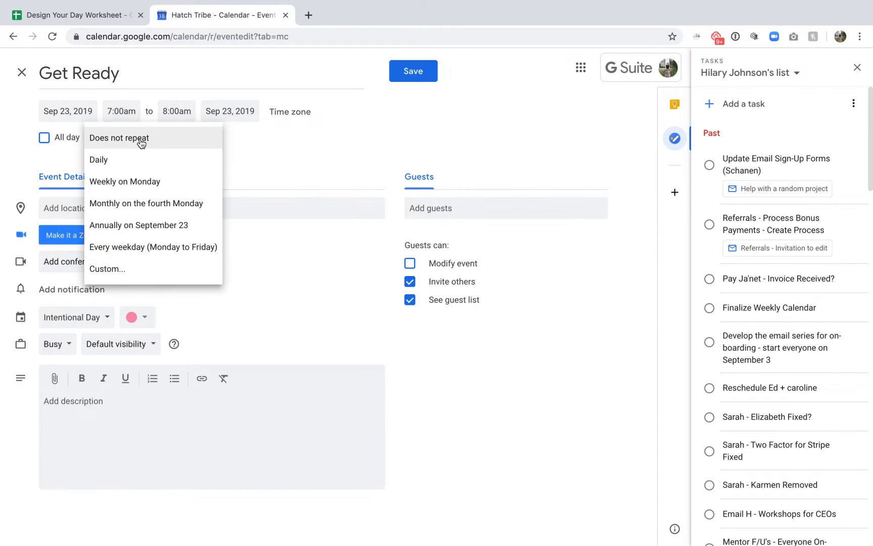
click(150, 246)
click(416, 71)
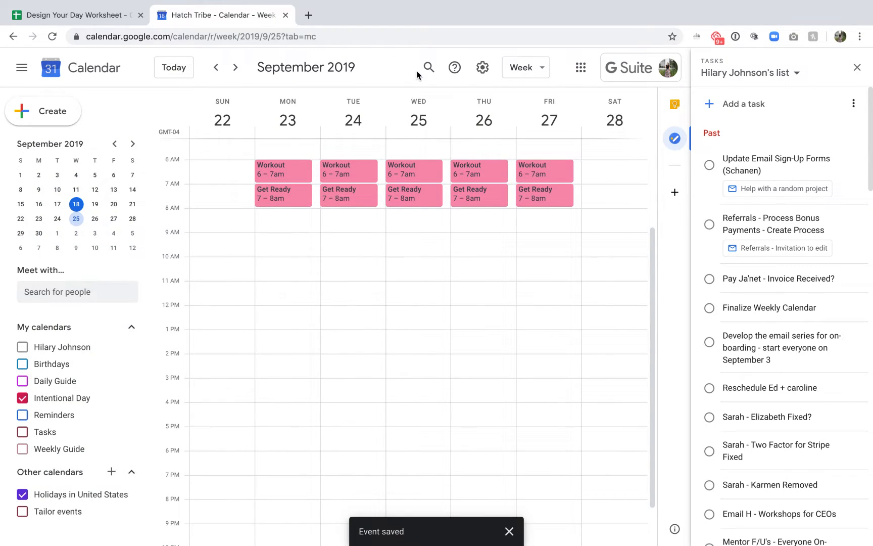
Add a "Drive" event on Monday, September 23, 8:00–8:30am, repeating every weekday (Monday to Friday).
click(298, 214)
text(Drive)
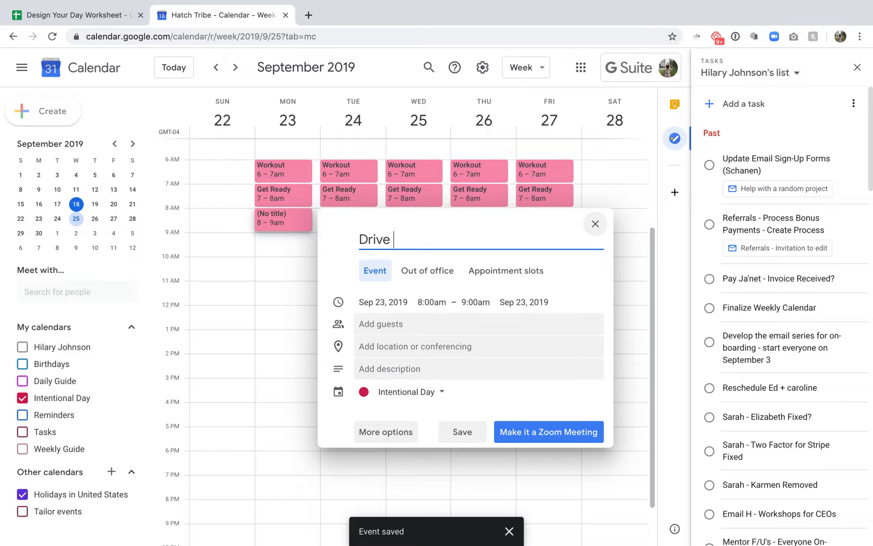
click(472, 301)
click(487, 353)
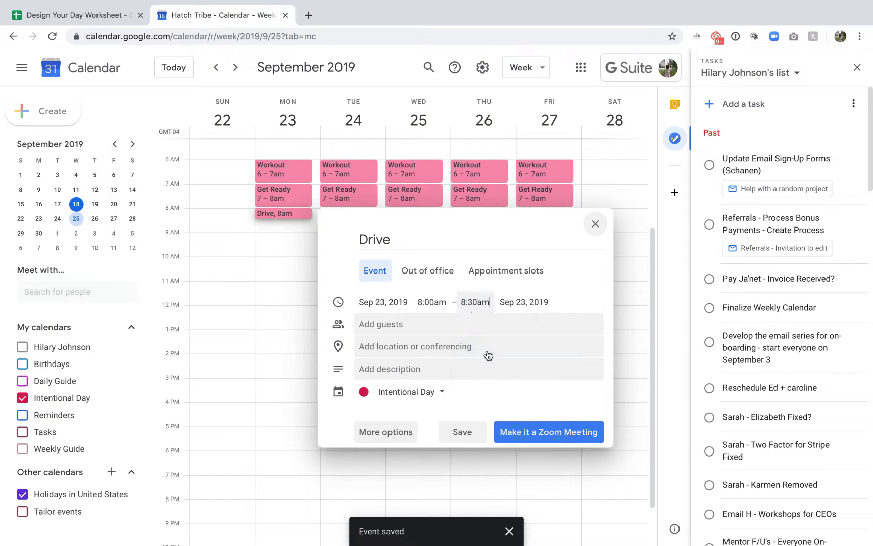
click(393, 432)
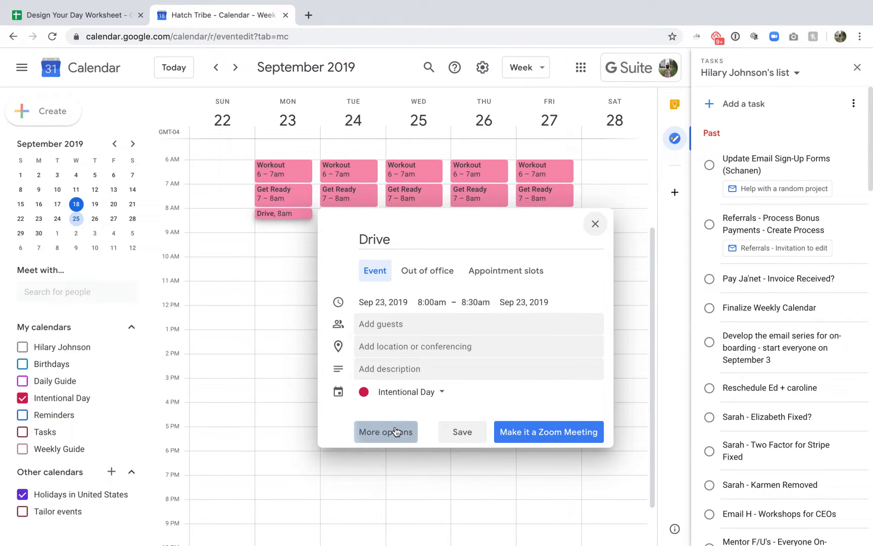
click(126, 138)
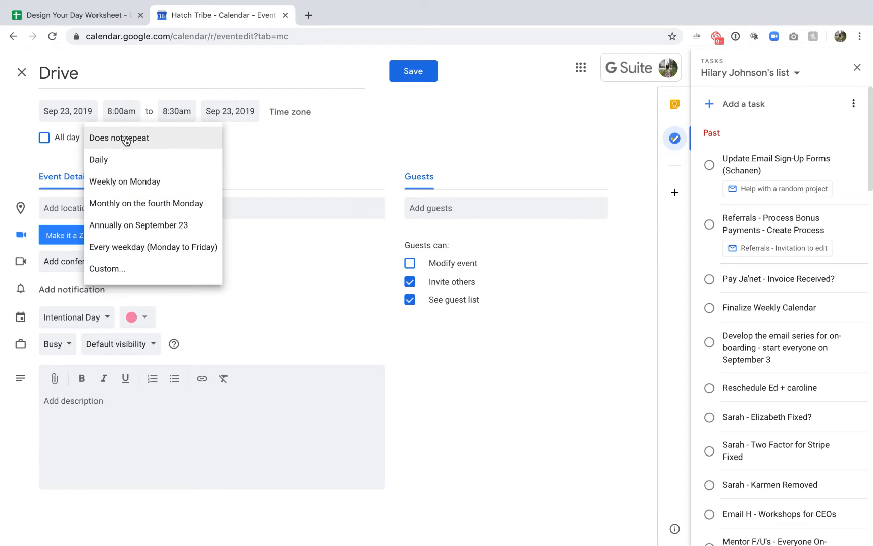
click(137, 246)
click(419, 76)
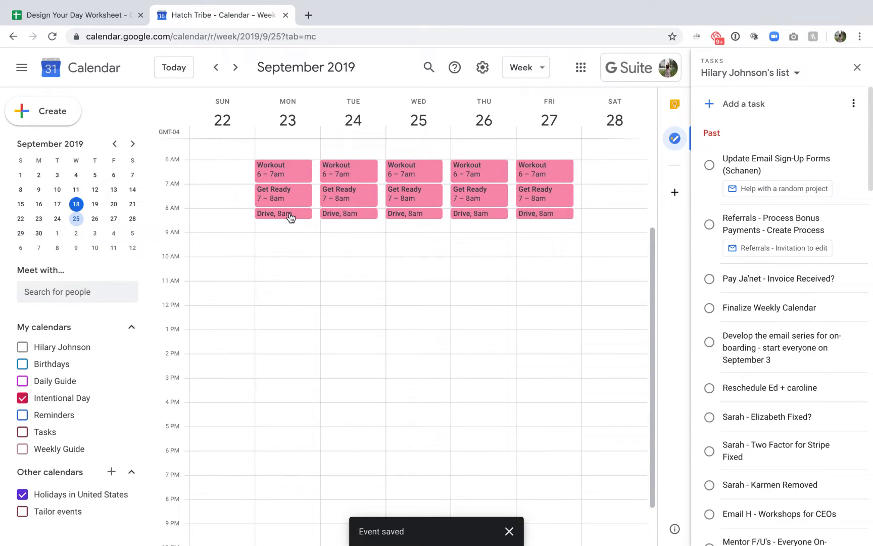
Change the color of Monday's Drive event to gray, applying it to this and following events.
right_click(290, 217)
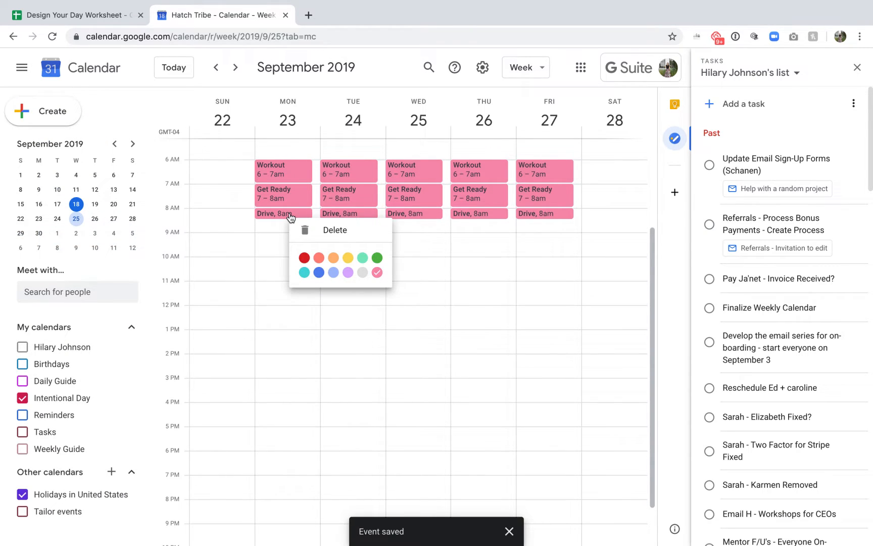
click(362, 274)
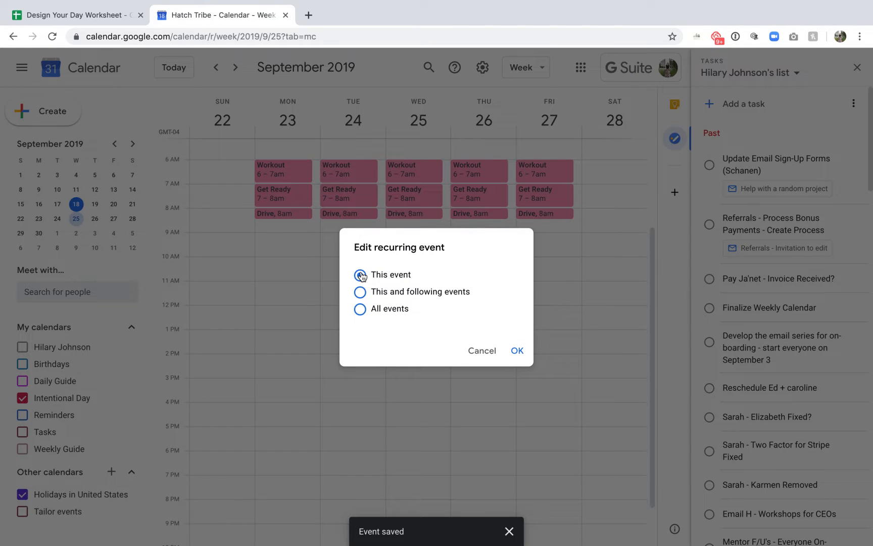
click(390, 293)
click(517, 351)
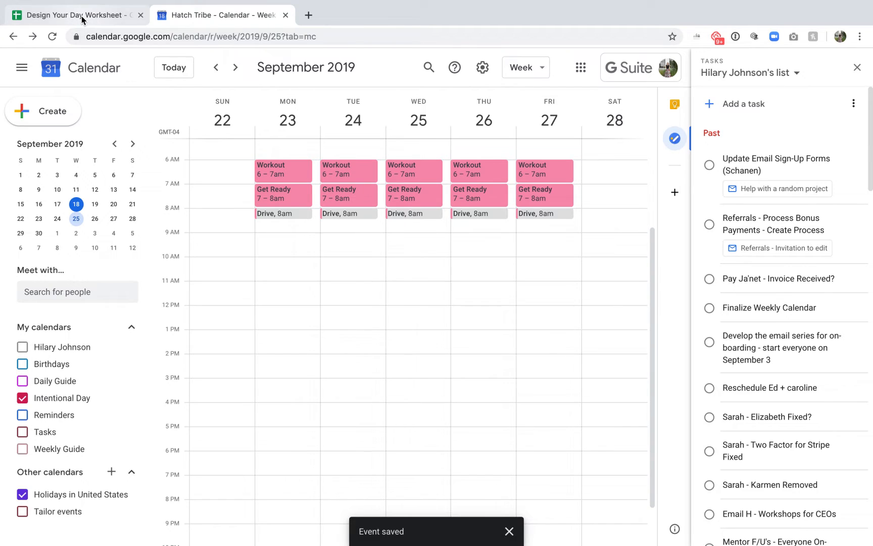
Switch to the Design Your Day Worksheet in Google Sheets and review Monday's Gym, Get Ready, Drive and Email blocks.
click(83, 21)
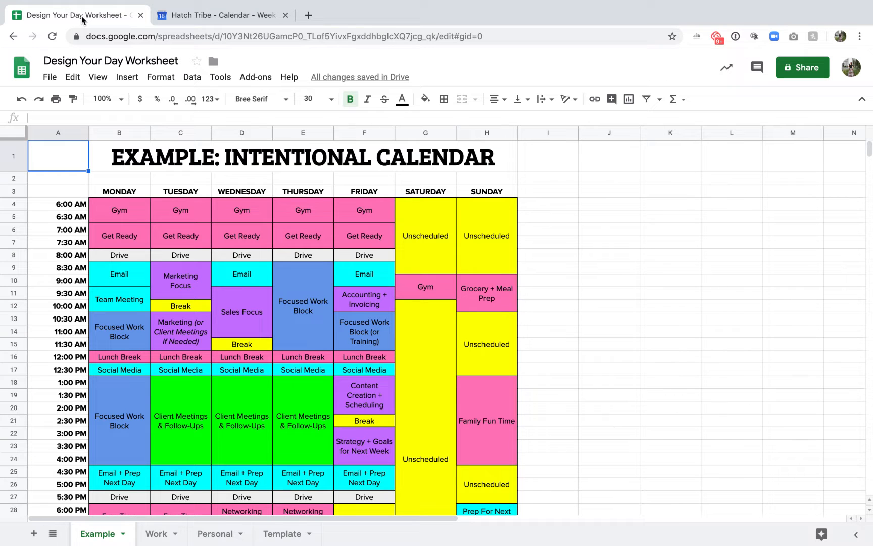
click(125, 213)
click(126, 236)
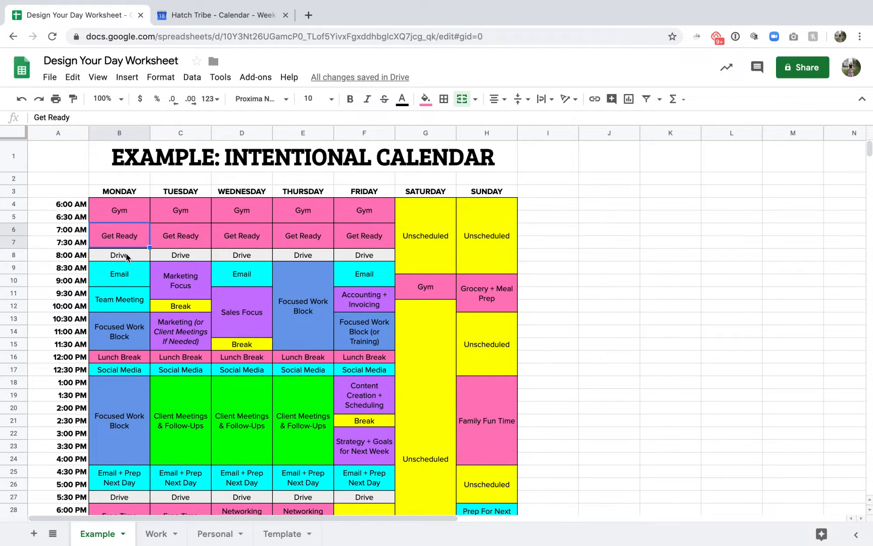
click(126, 257)
click(121, 273)
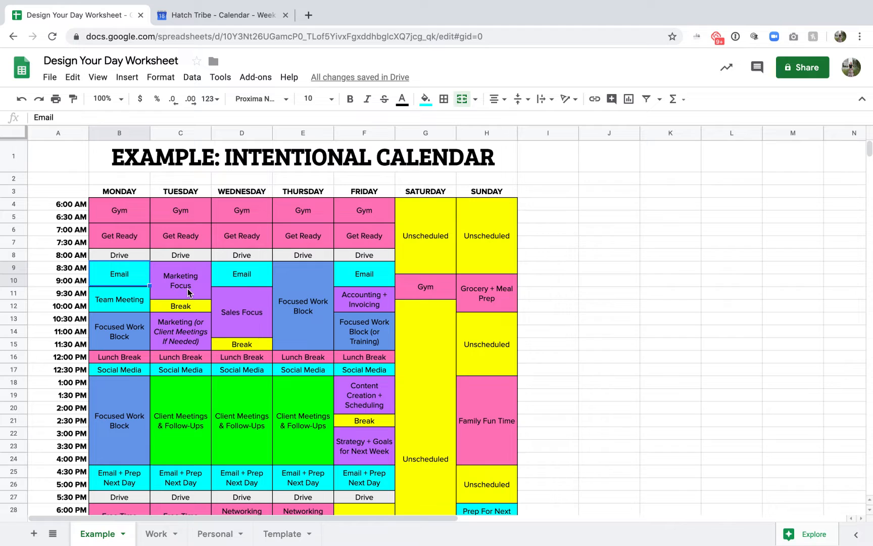
Switch to Google Calendar and start an "Email" event on Monday, September 23, 8:30–9:30am, with its full details open.
click(225, 16)
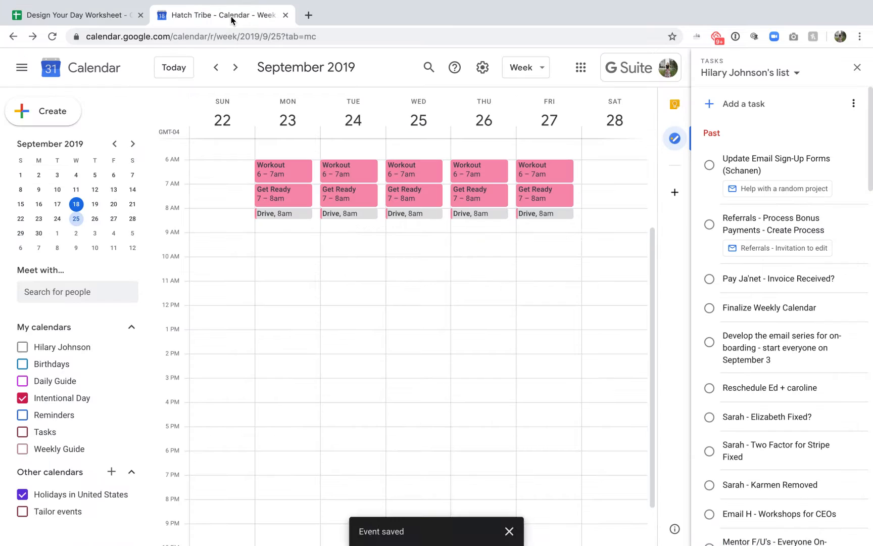
click(286, 228)
text(Email)
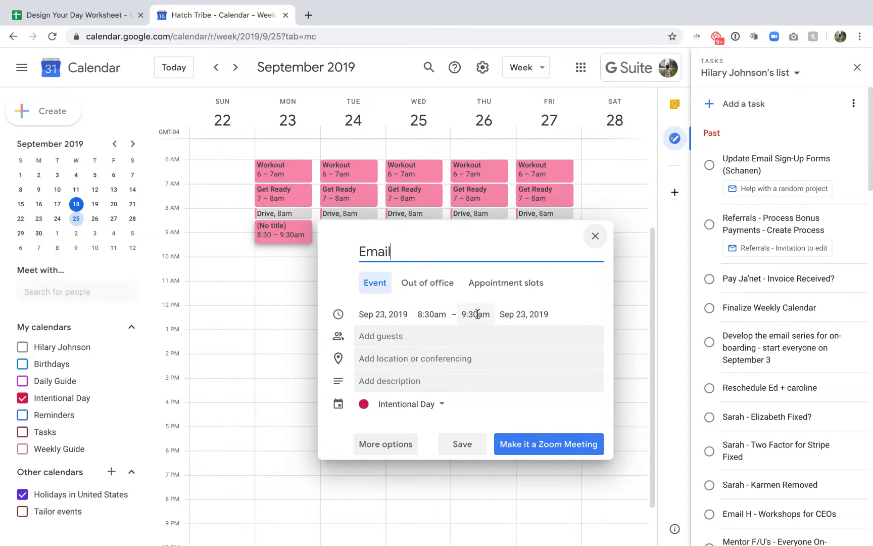
click(387, 445)
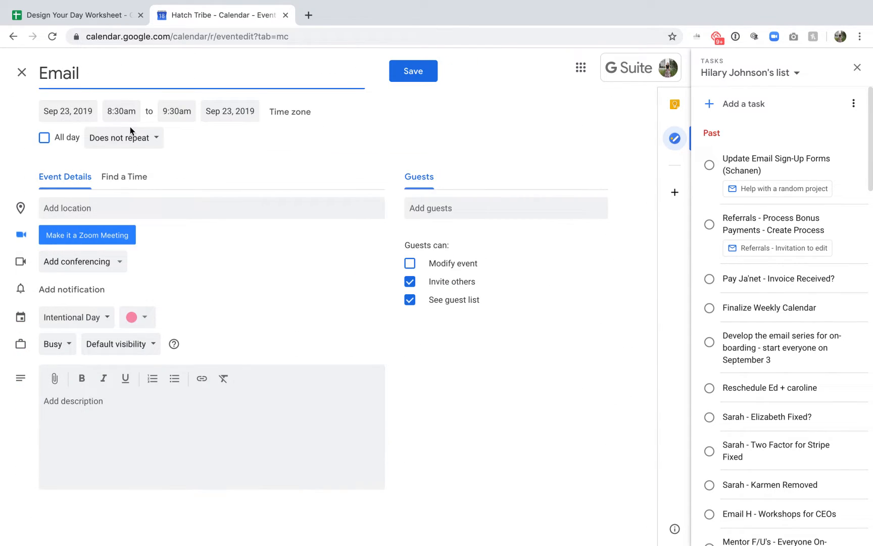
Set a custom recurrence so the Email event repeats every week on Monday, Wednesday and Friday without an end date.
click(132, 142)
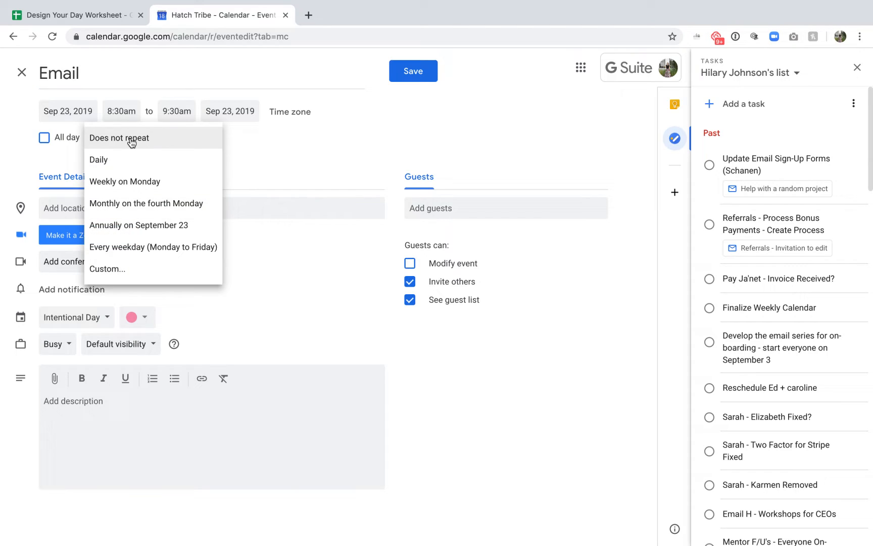
click(114, 268)
click(399, 273)
click(439, 273)
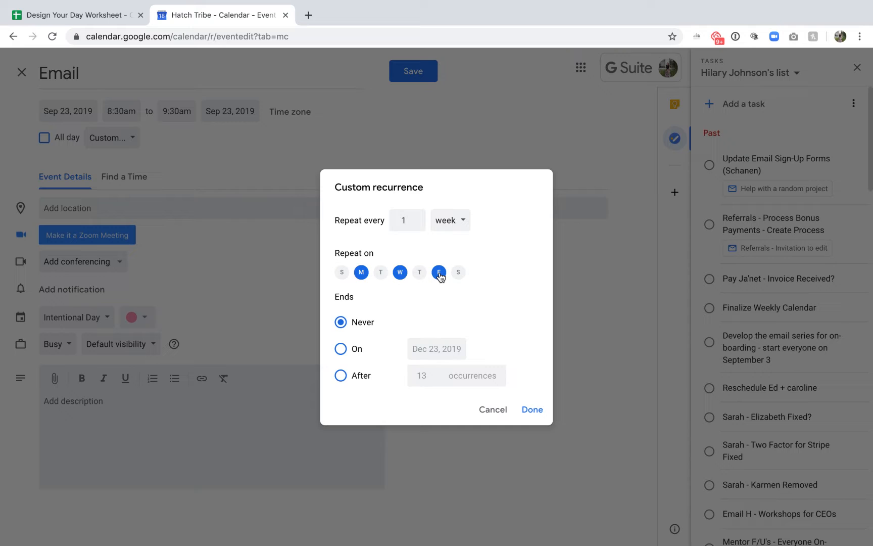
click(536, 411)
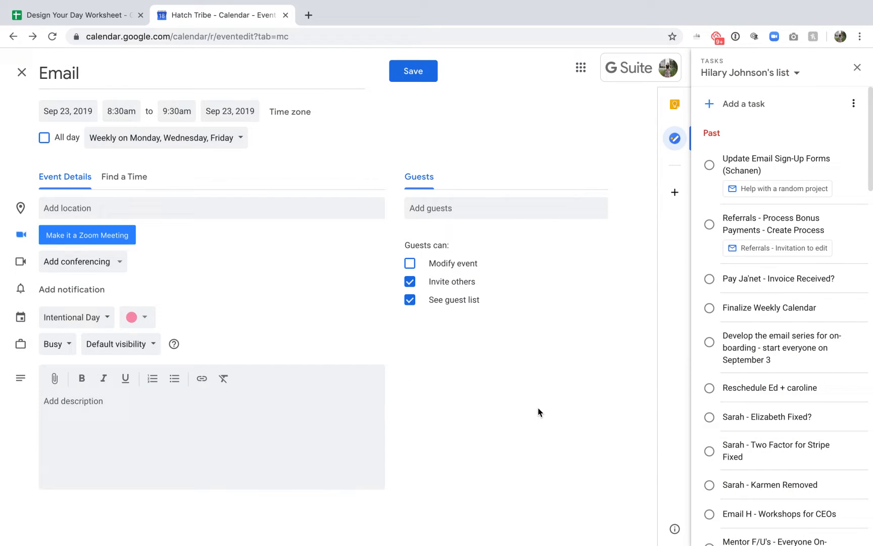
Color the Email event turquoise and save it.
click(135, 321)
click(132, 360)
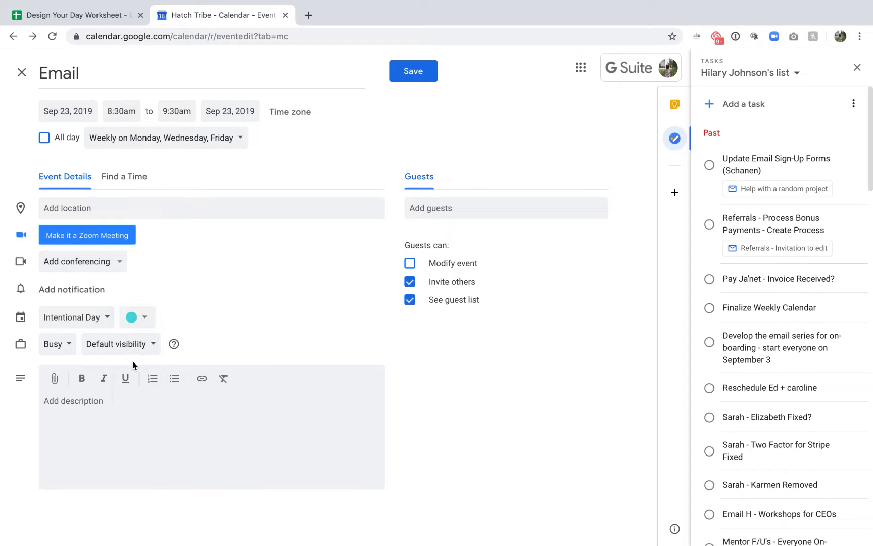
click(412, 72)
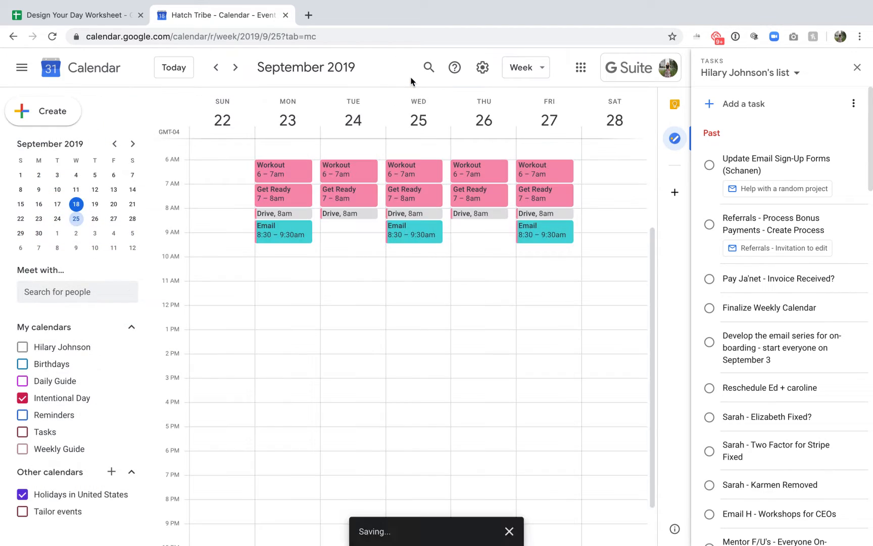
Check Monday's Team Meeting block in the worksheet and start a "Team Meeting" event in Google Calendar on September 23, 9:30–10:30am.
click(107, 19)
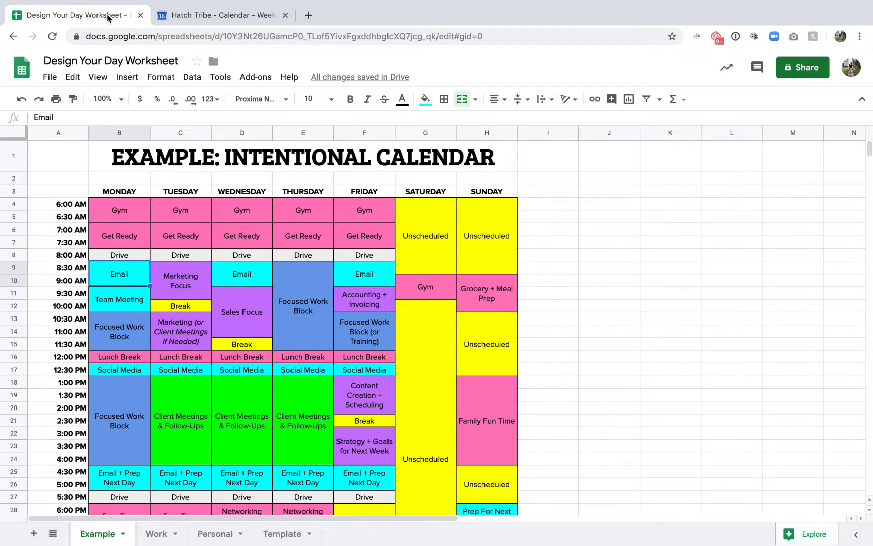
click(121, 301)
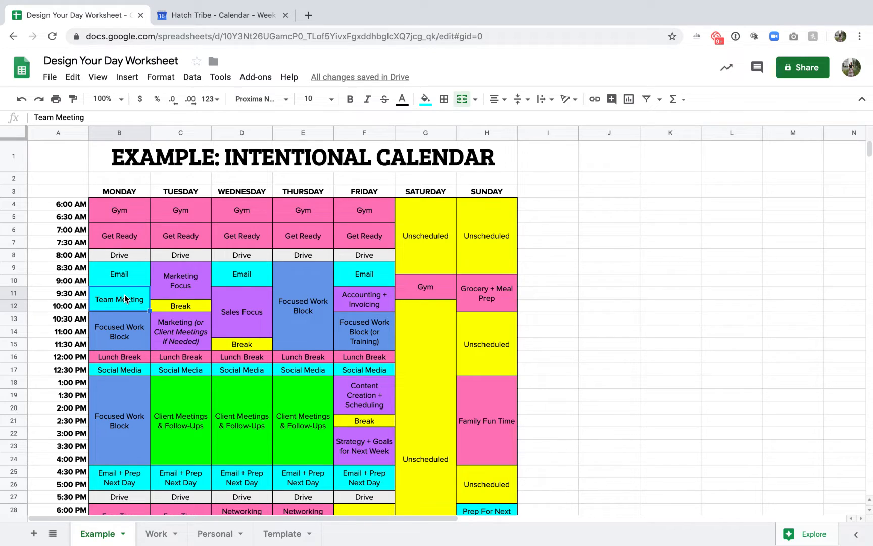
click(217, 15)
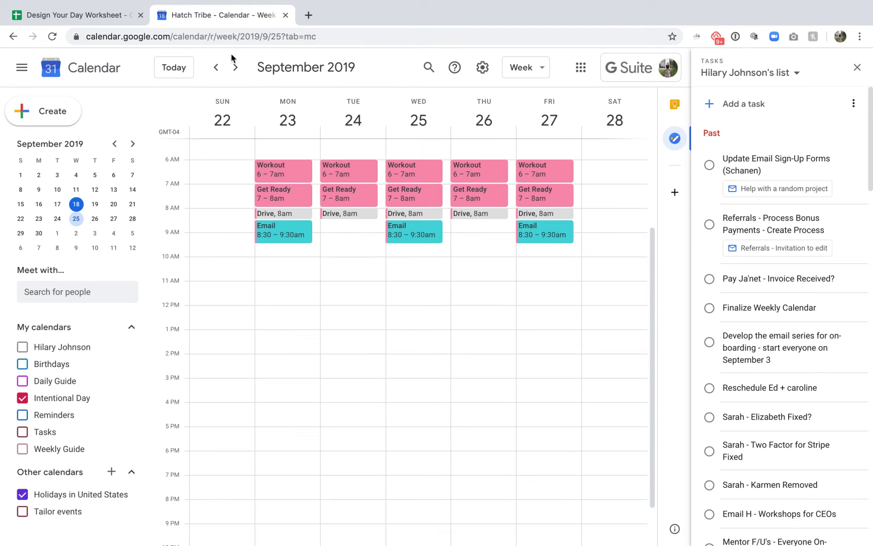
click(293, 251)
text(Tea)
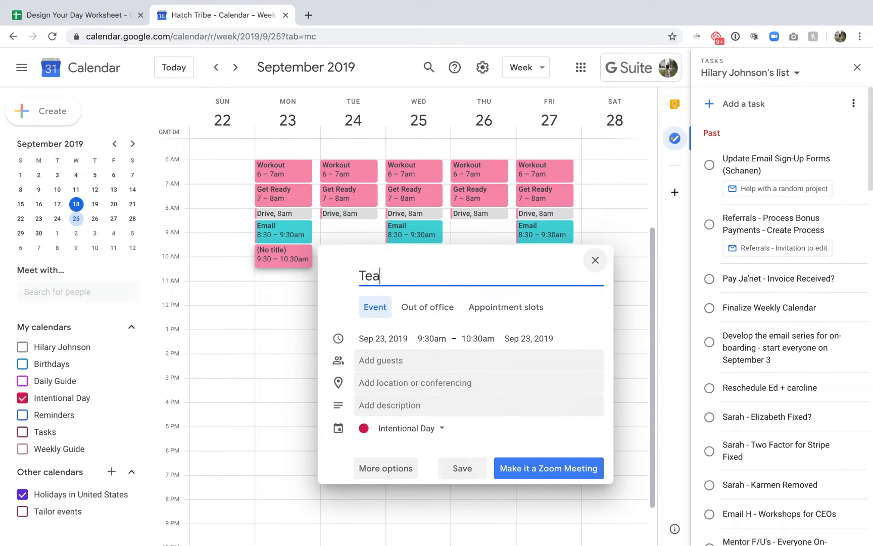
text(m Meeting)
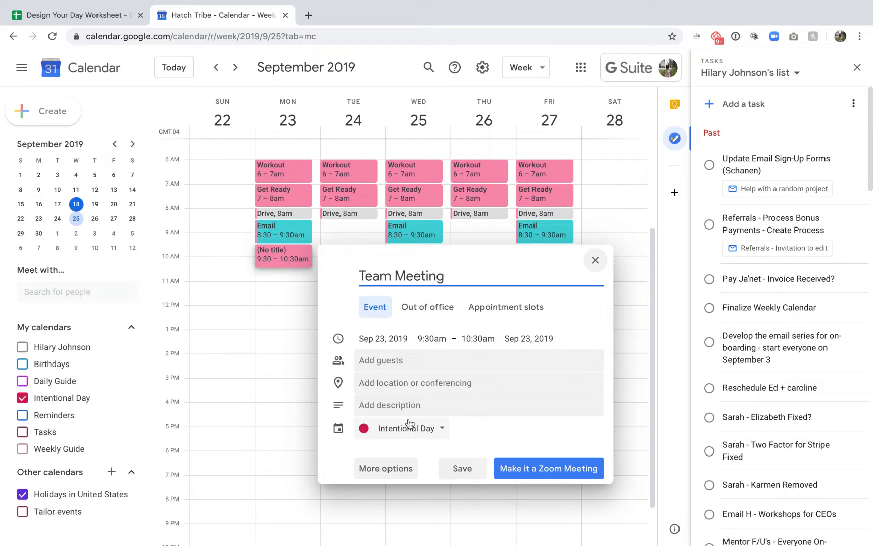
click(395, 464)
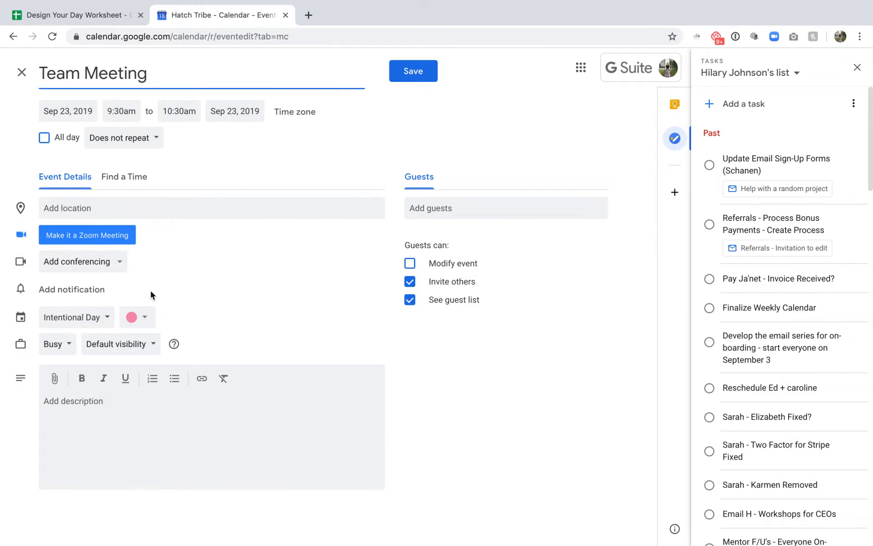
Repeat the Team Meeting event weekly on Monday and save it in turquoise.
click(134, 134)
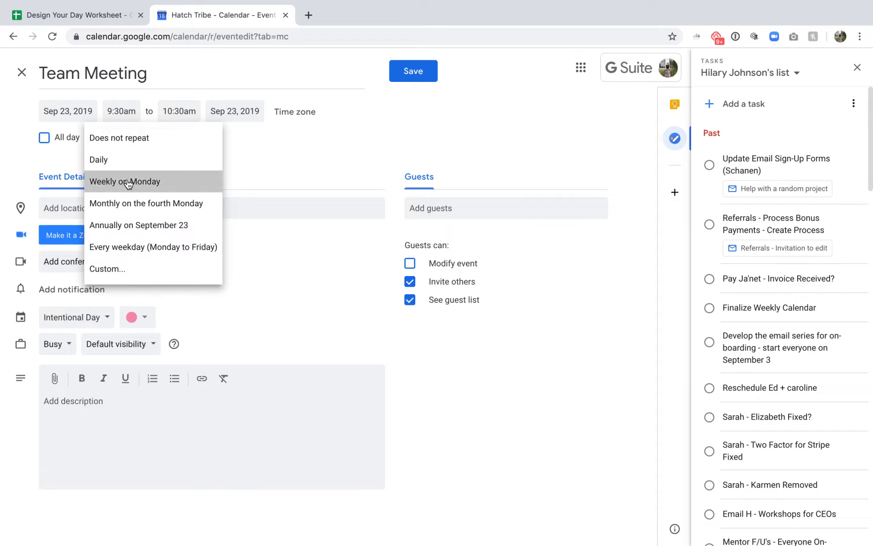
click(129, 180)
click(136, 318)
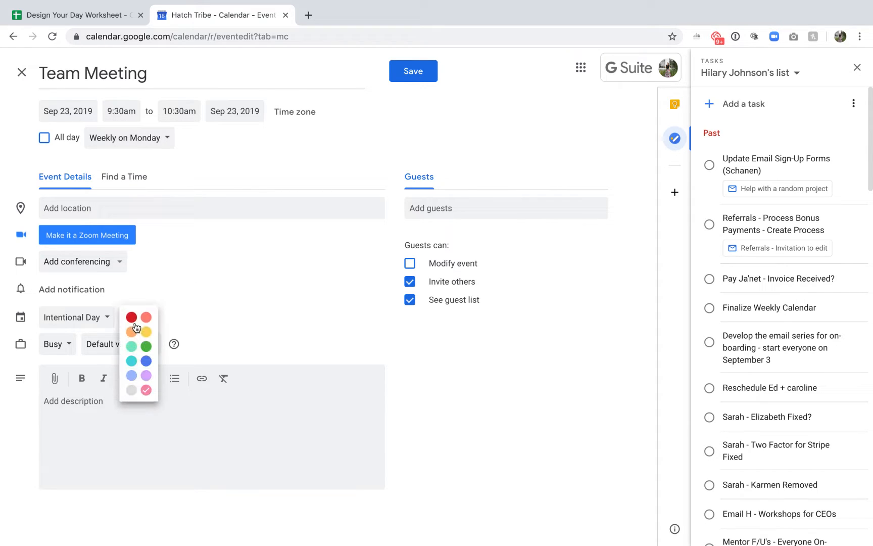
click(132, 361)
click(393, 73)
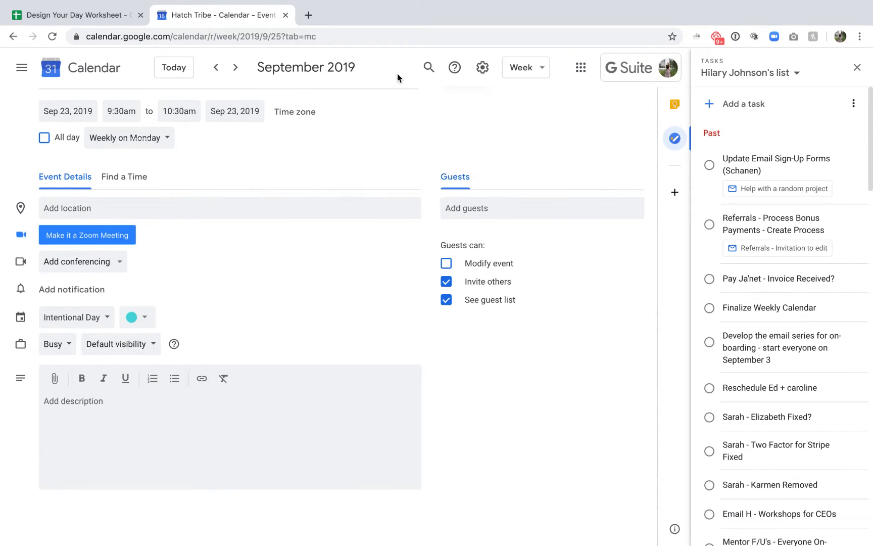
Check Tuesday's Marketing Focus block in the worksheet and start a "Marketing Focus" event in Google Calendar on September 24 at 8:30am.
click(104, 15)
click(182, 284)
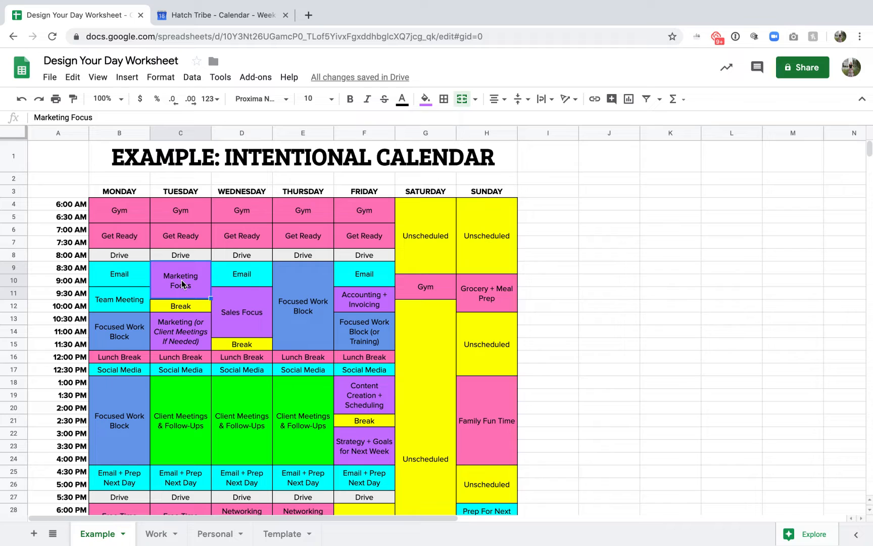
click(217, 15)
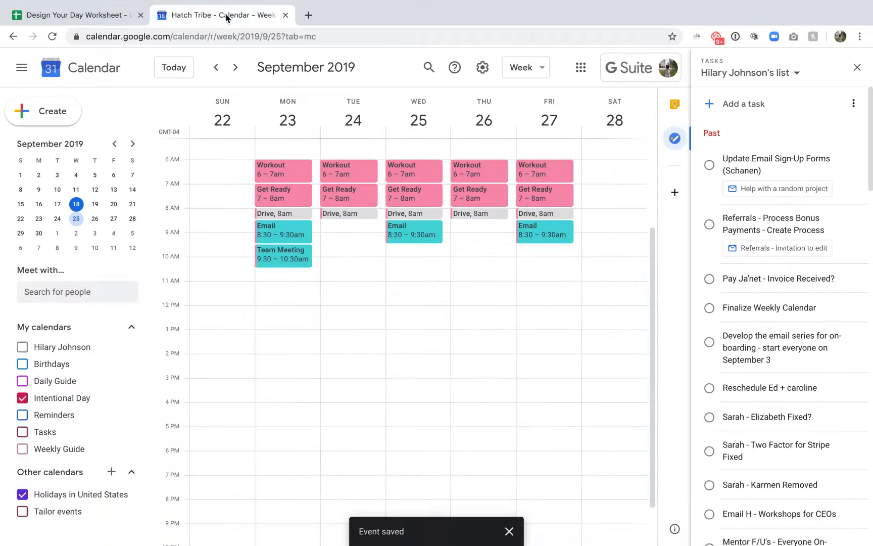
click(341, 227)
text(Marketing )
text(B)
key(BackSpace)
text(W)
key(BackSpace)
text(Focus)
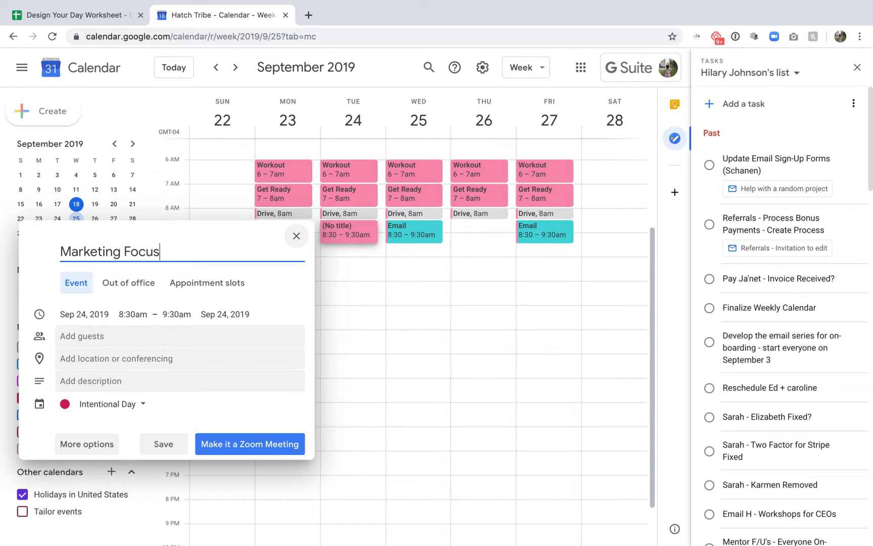
Set the Marketing Focus event to end at 10:00am and repeat weekly on Tuesday.
click(176, 314)
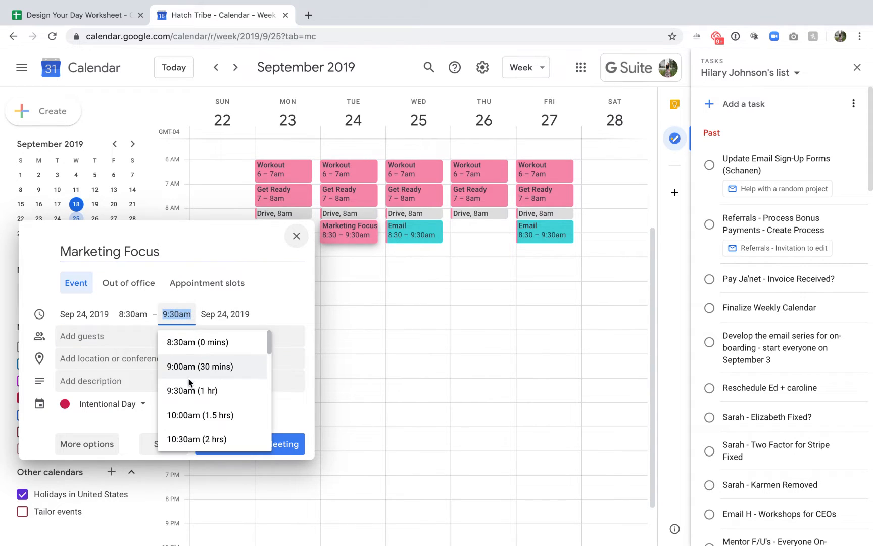
click(189, 411)
click(105, 443)
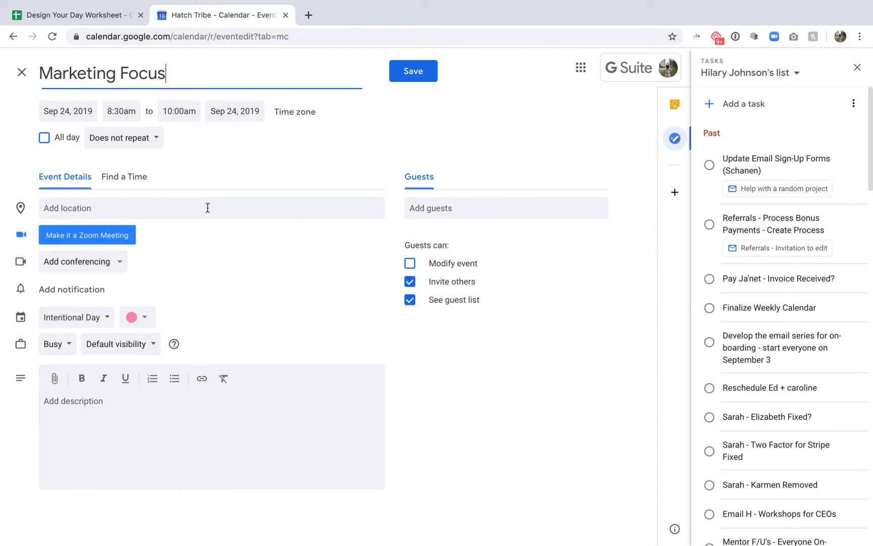
click(123, 138)
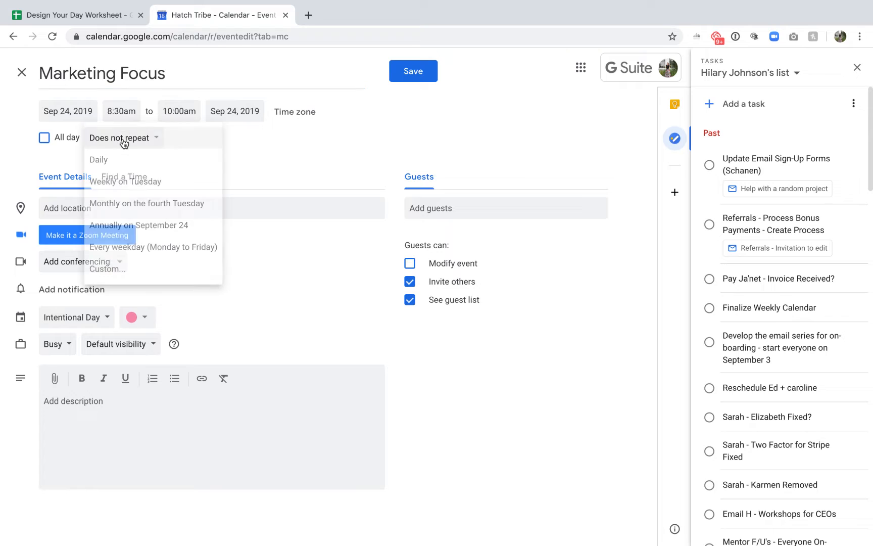
click(126, 178)
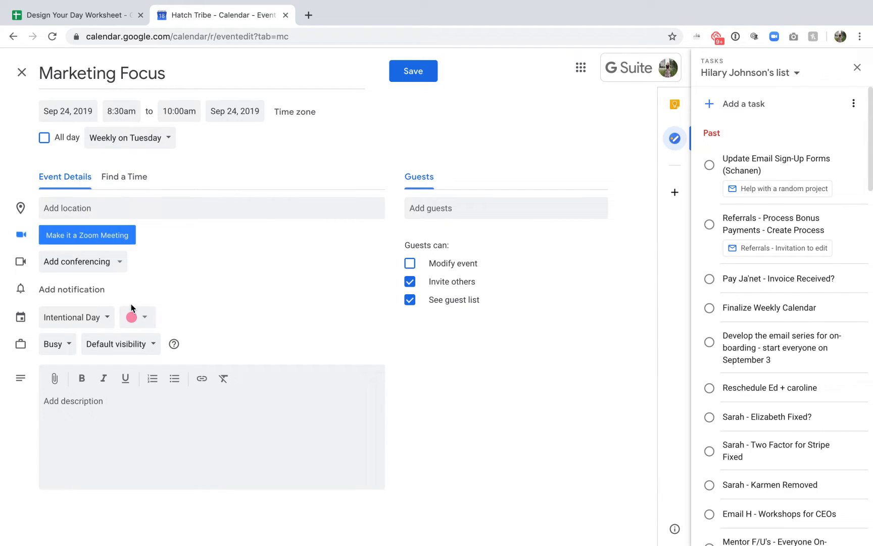
Color the Marketing Focus event light purple and save it.
click(137, 317)
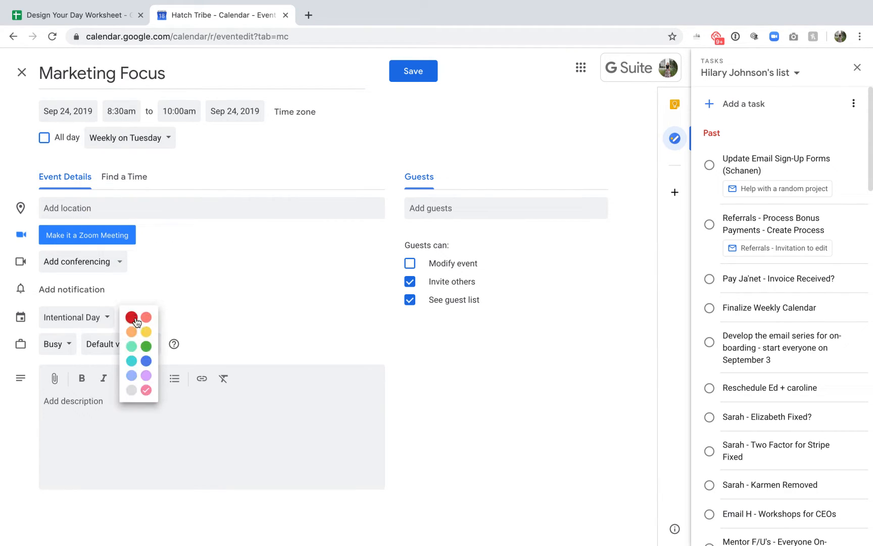
click(146, 379)
click(408, 75)
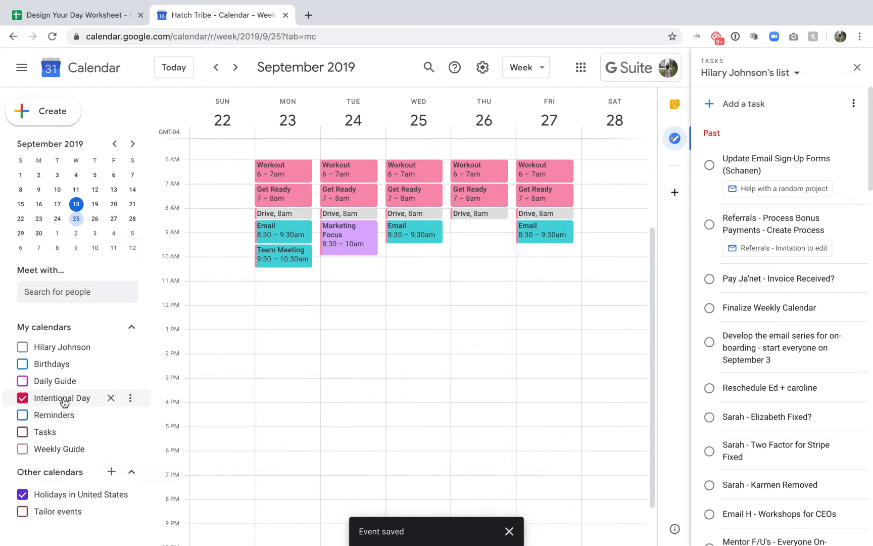
Show the owner's main calendar over the Intentional Day blocks to compare them, and hide it again.
click(23, 347)
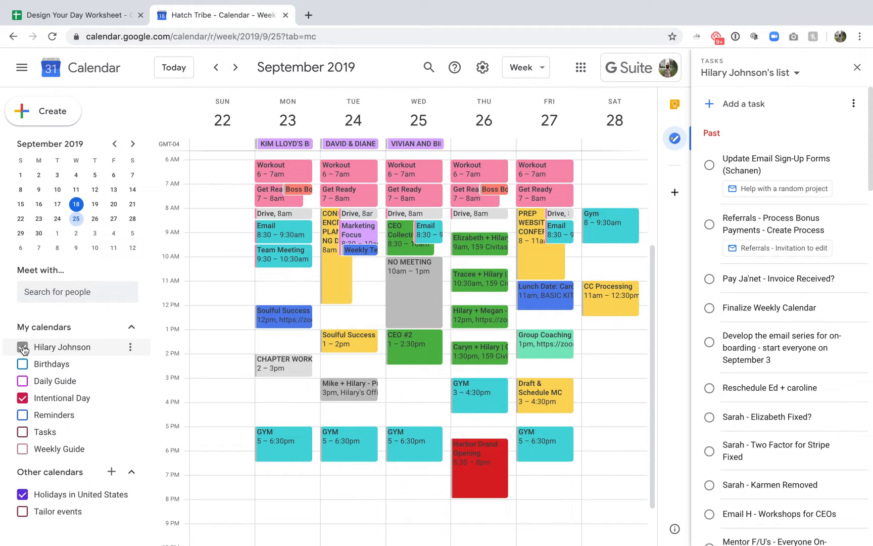
scroll(292, 300, up, 1)
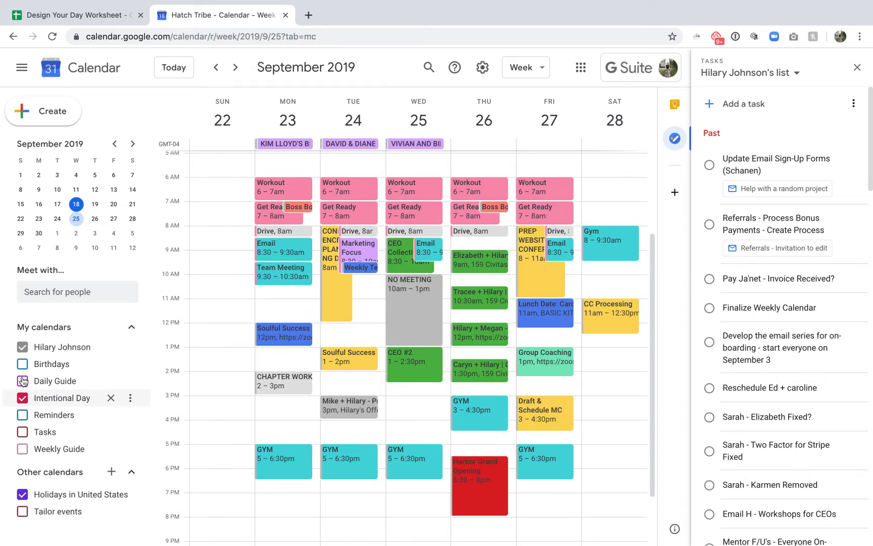
click(23, 349)
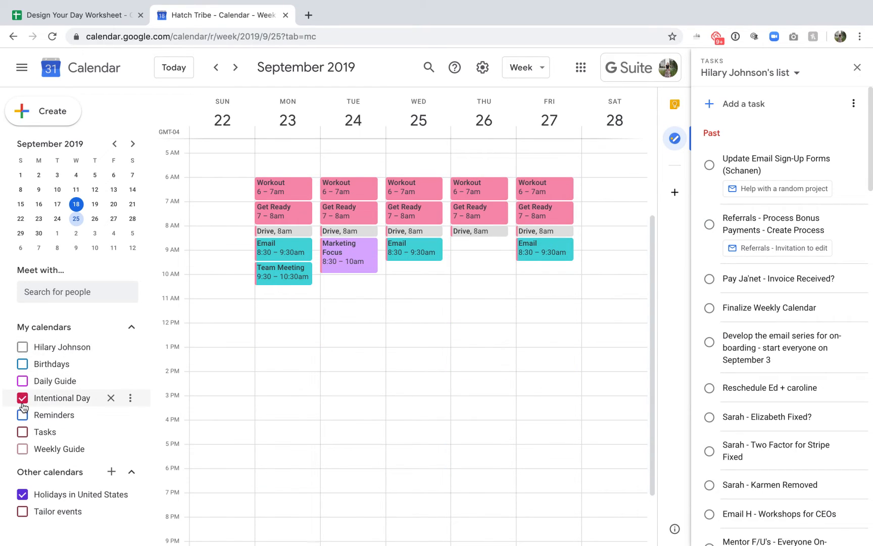
Show the owner's main calendar alongside Intentional Day and browse ahead to the week of October 20–26.
click(23, 347)
click(235, 67)
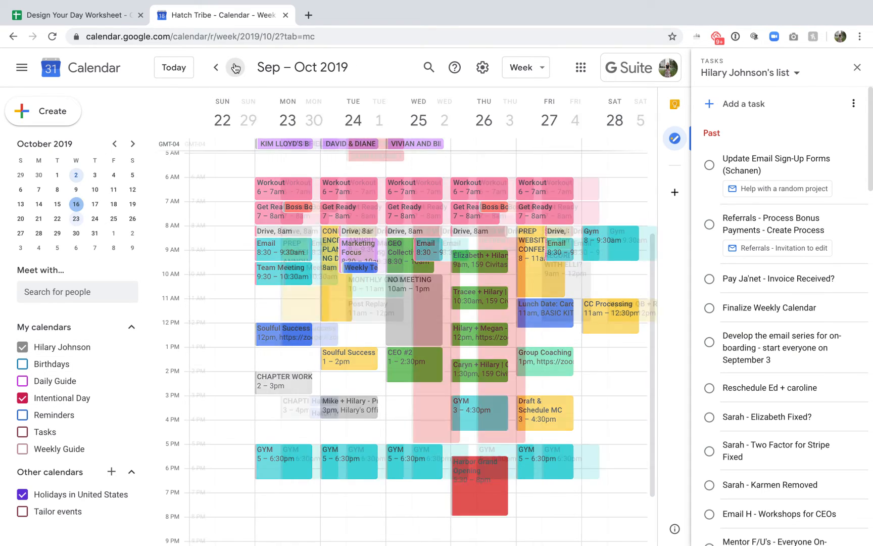
click(234, 67)
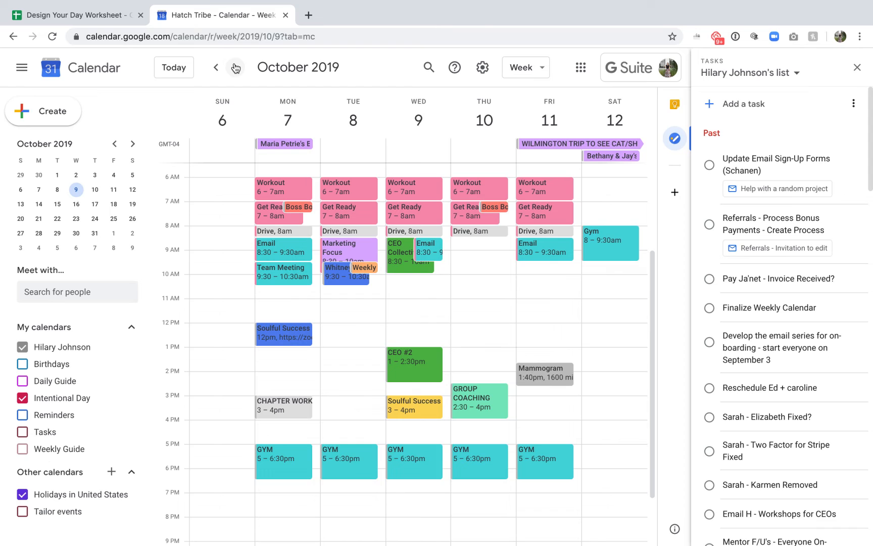
click(236, 68)
click(237, 70)
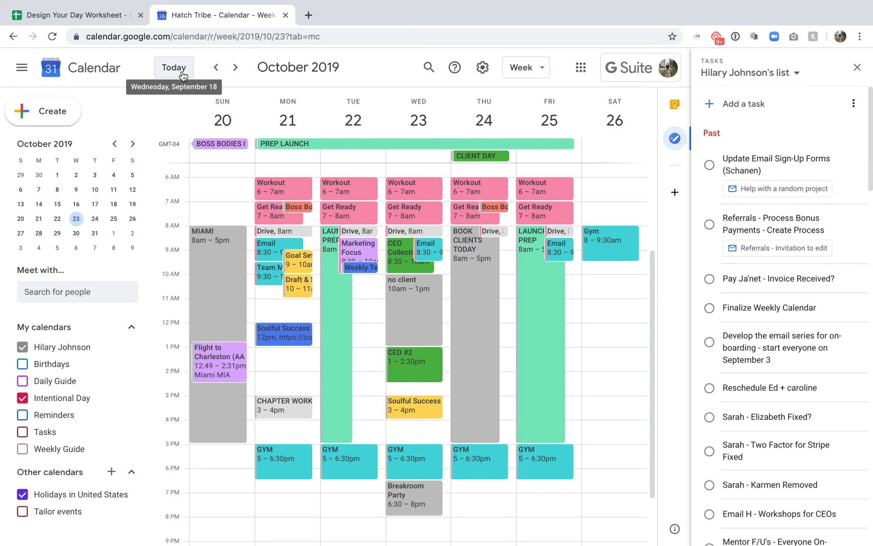
Hide both the Intentional Day calendar and the owner's main calendar.
click(22, 398)
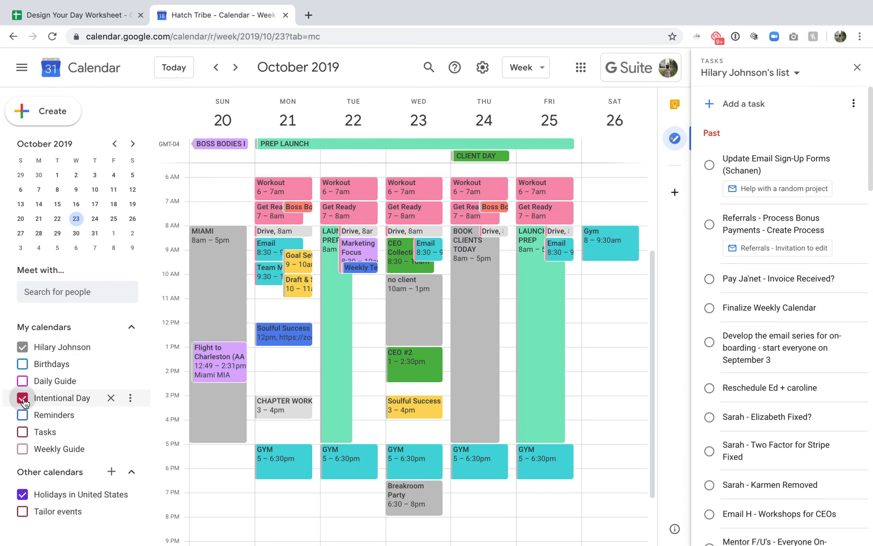
click(23, 347)
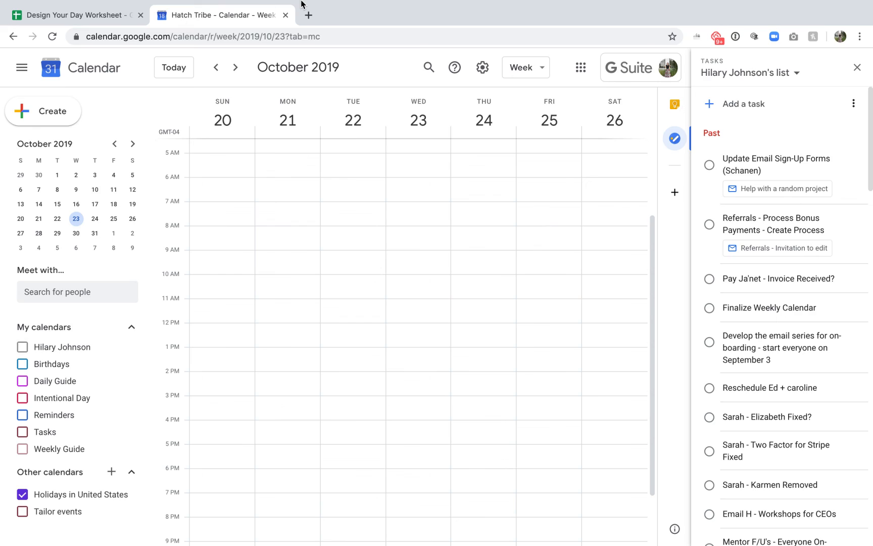